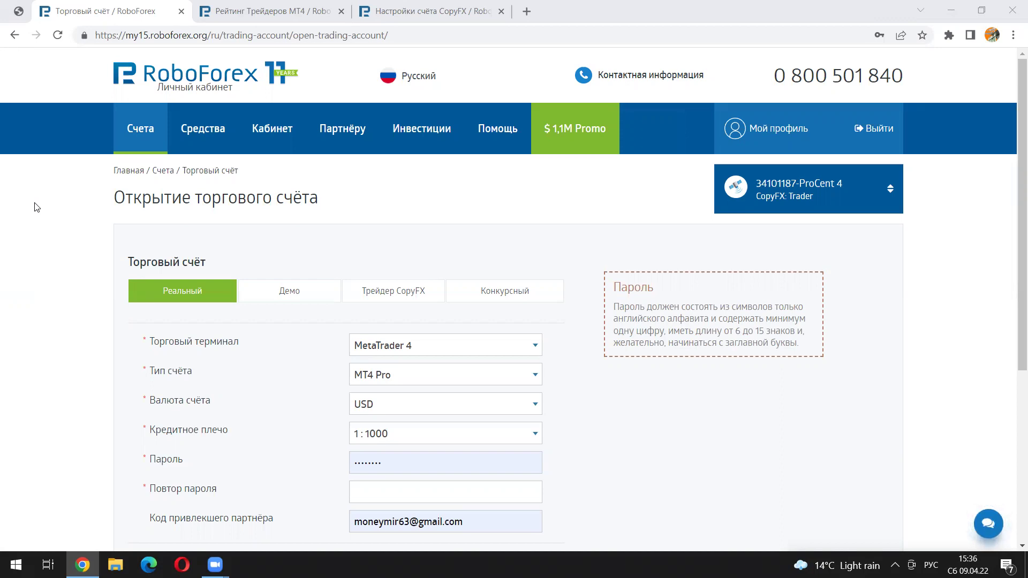
Set the new real trading account's type to MT4 ProCent and its leverage to 1:500.
mouse_move(497, 128)
mouse_move(134, 126)
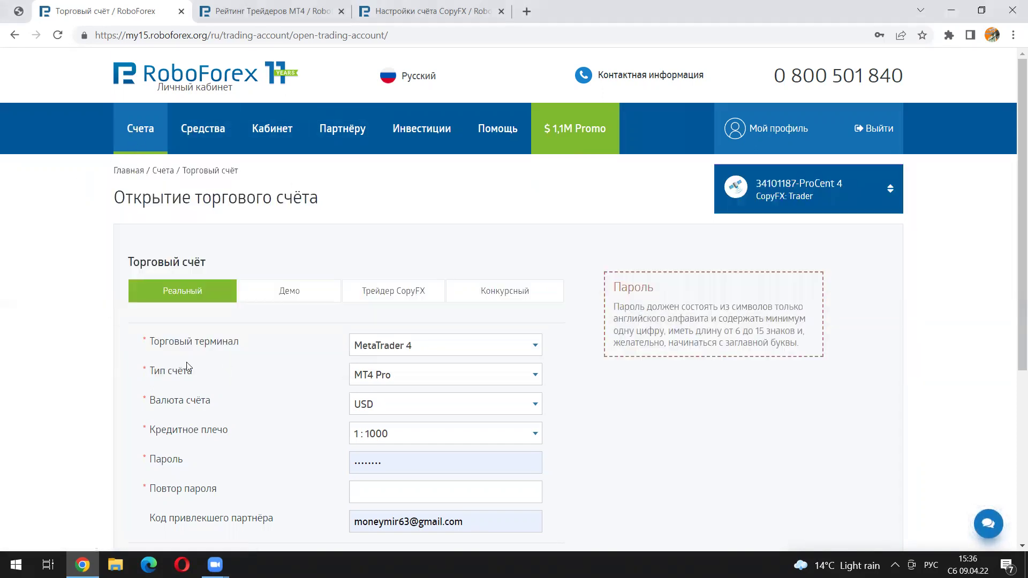
scroll(236, 362, down, 1)
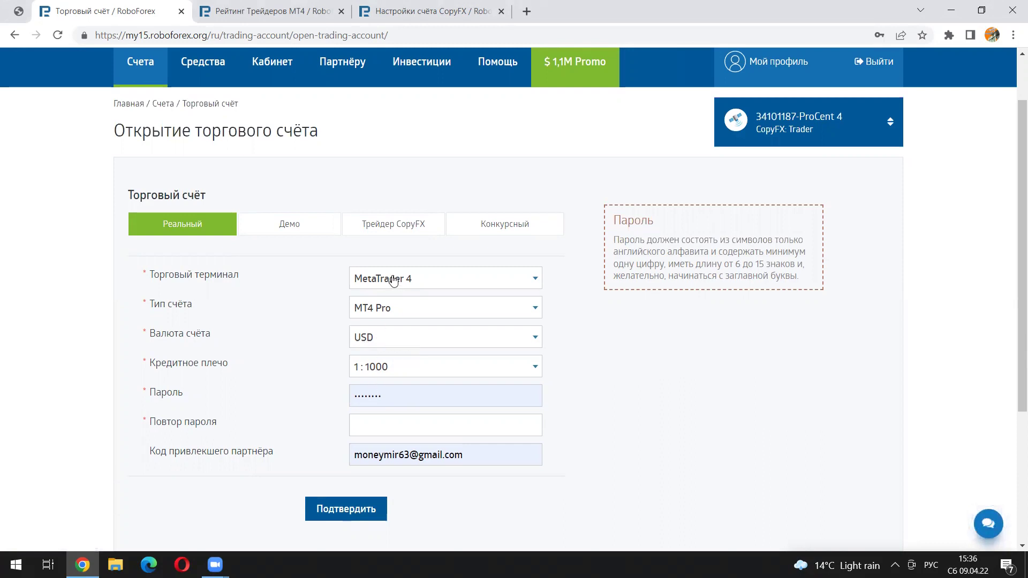
click(383, 310)
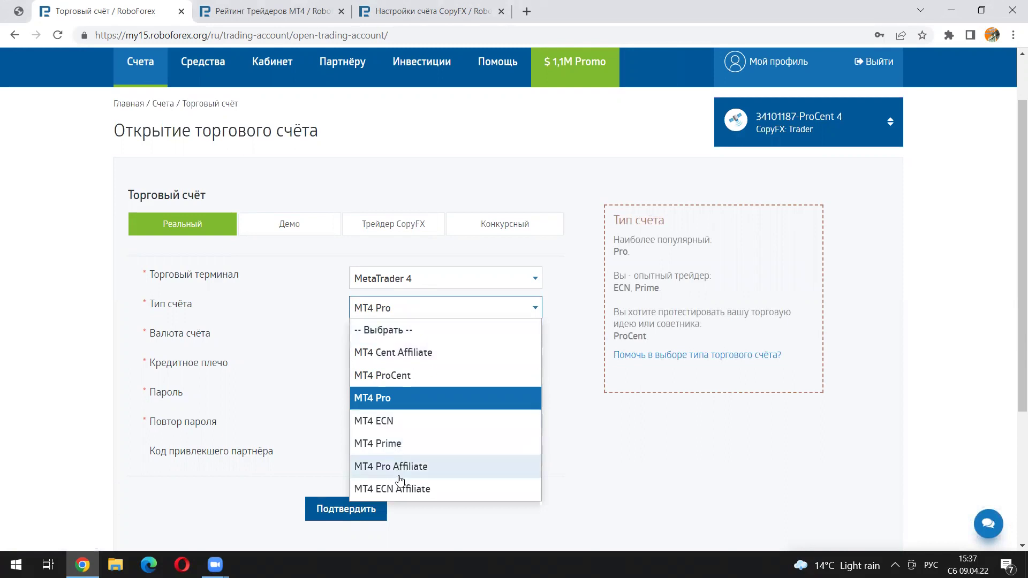
click(398, 378)
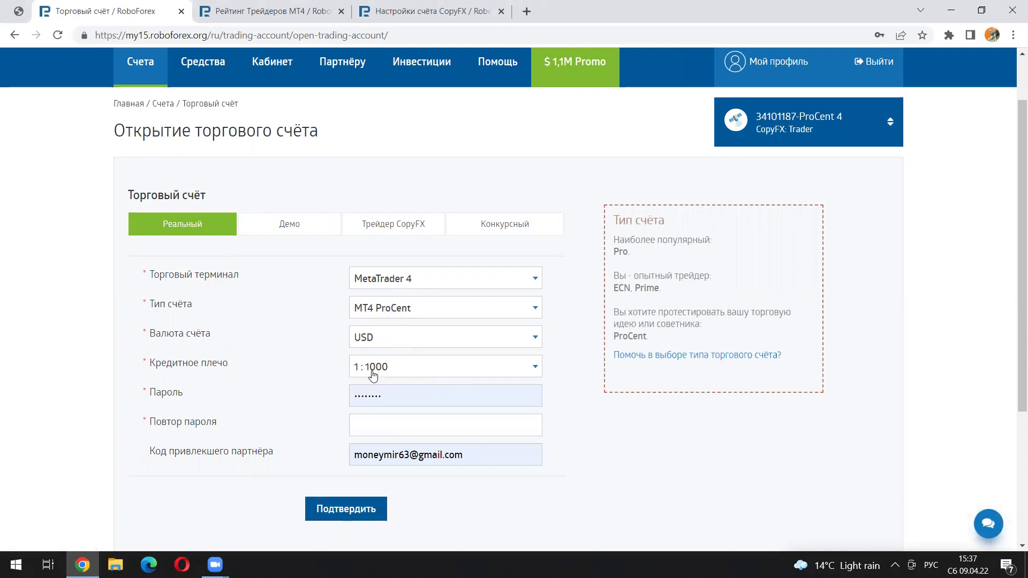
scroll(372, 374, down, 2)
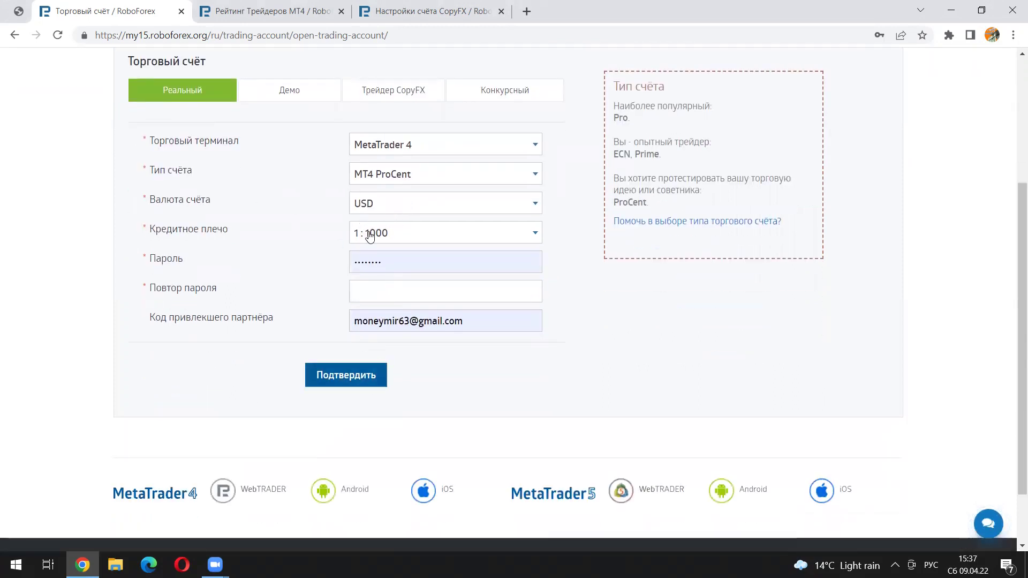
click(377, 241)
click(383, 323)
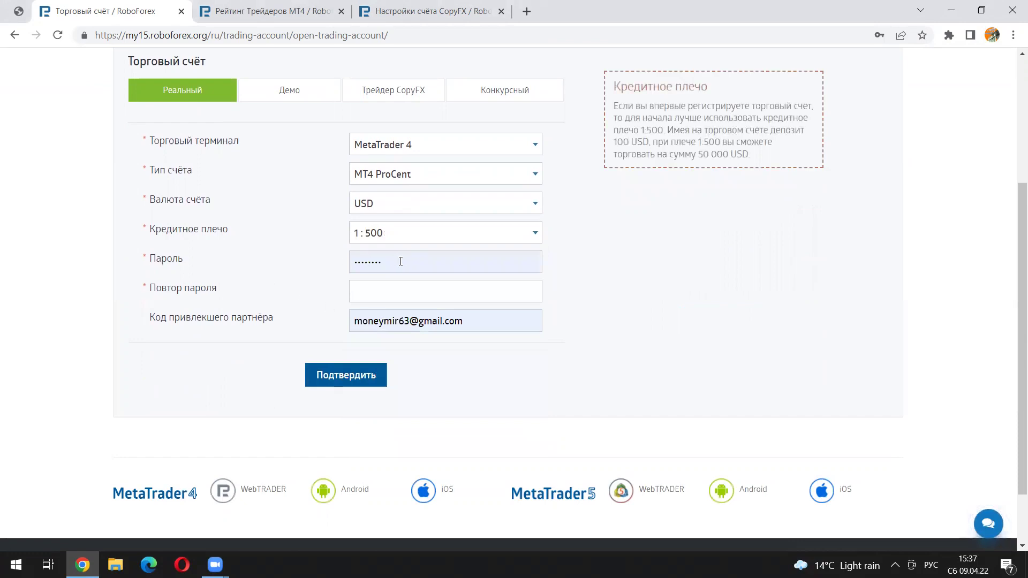
Fill the account password field with the saved password.
click(372, 260)
double_click(371, 260)
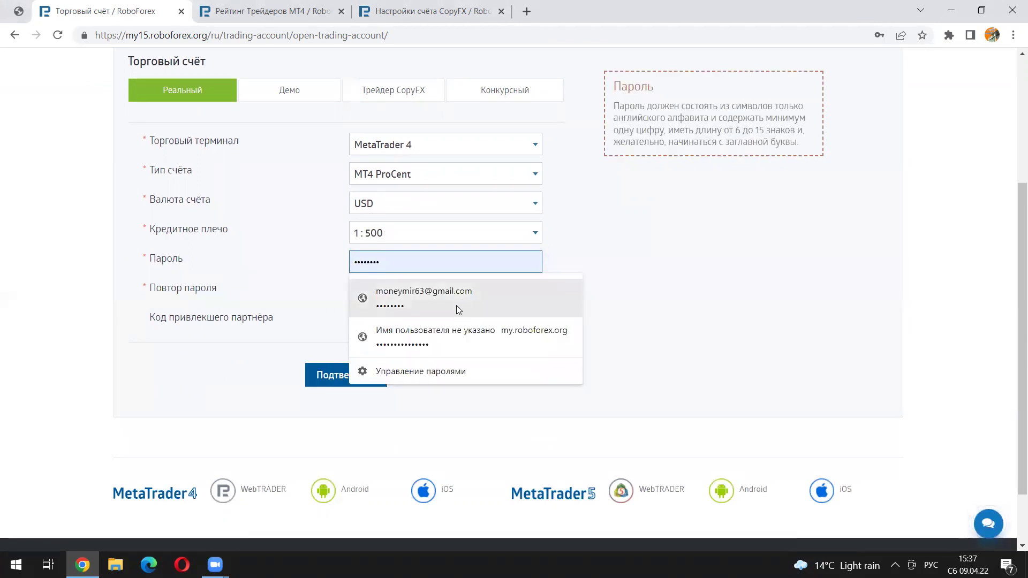
click(382, 294)
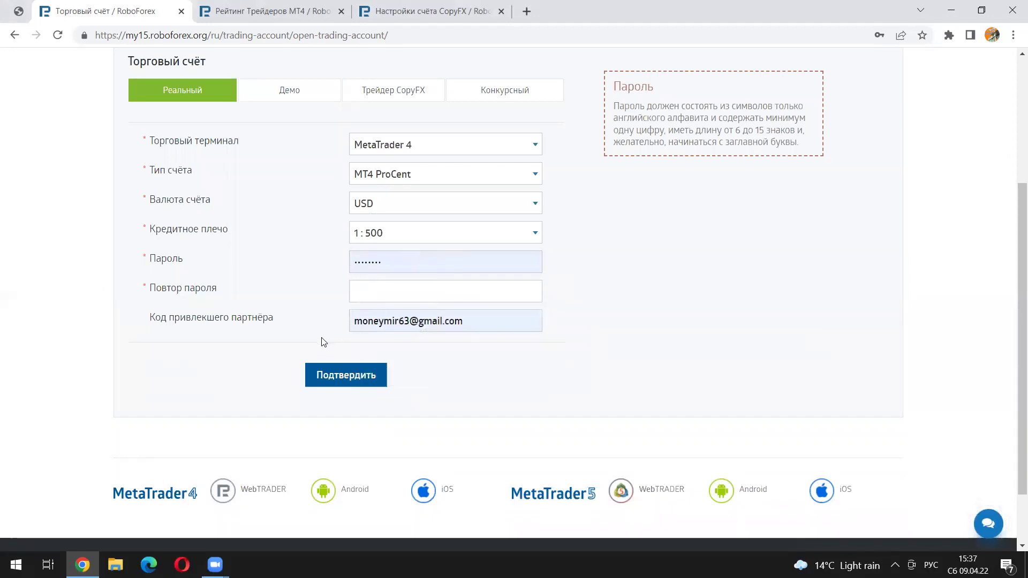
Examine the referring partner's code field and review the account opening form.
drag(476, 321, 283, 320)
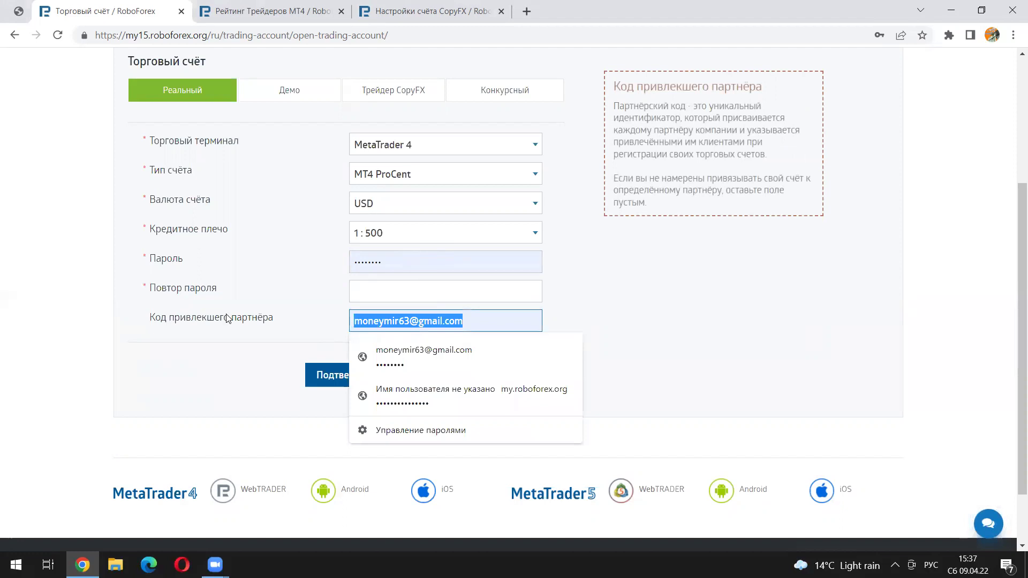
click(38, 293)
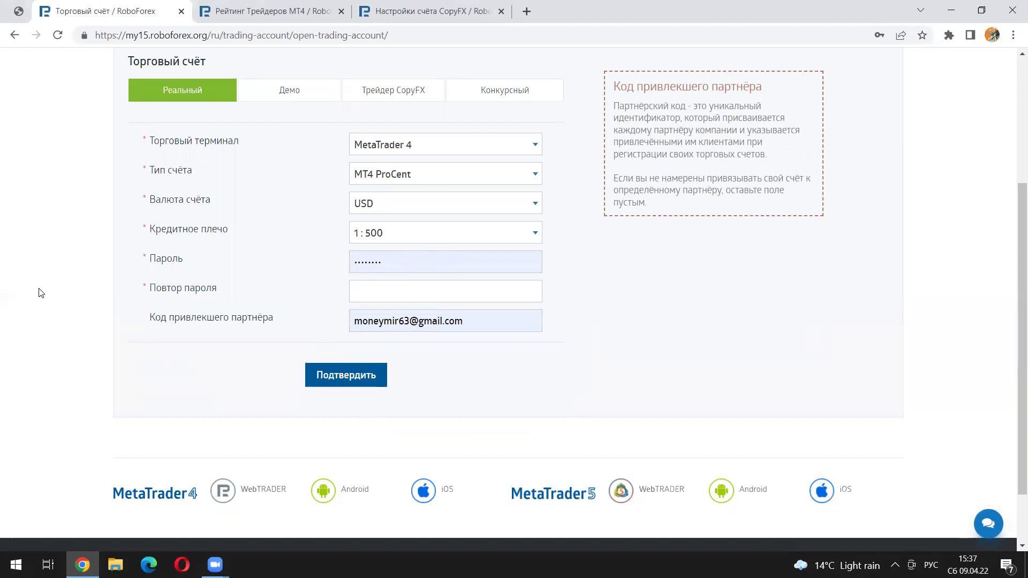
scroll(357, 352, up, 1)
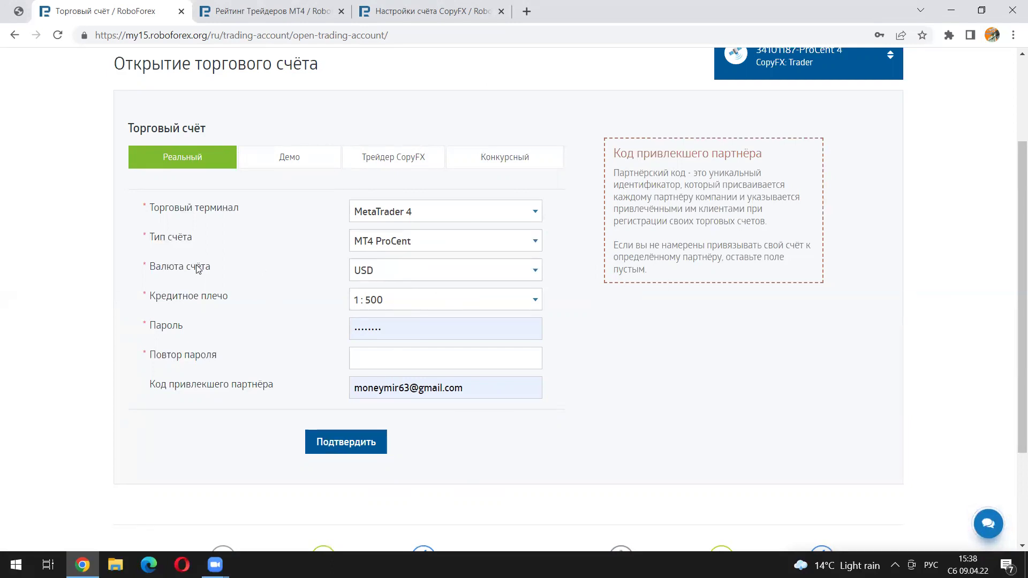
scroll(181, 300, up, 2)
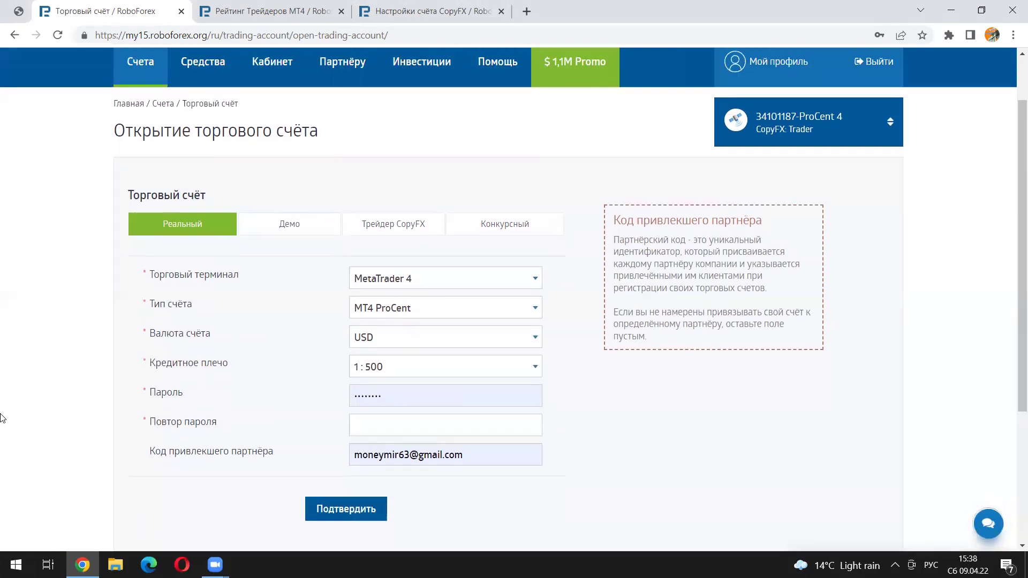
scroll(48, 261, up, 2)
mouse_move(207, 131)
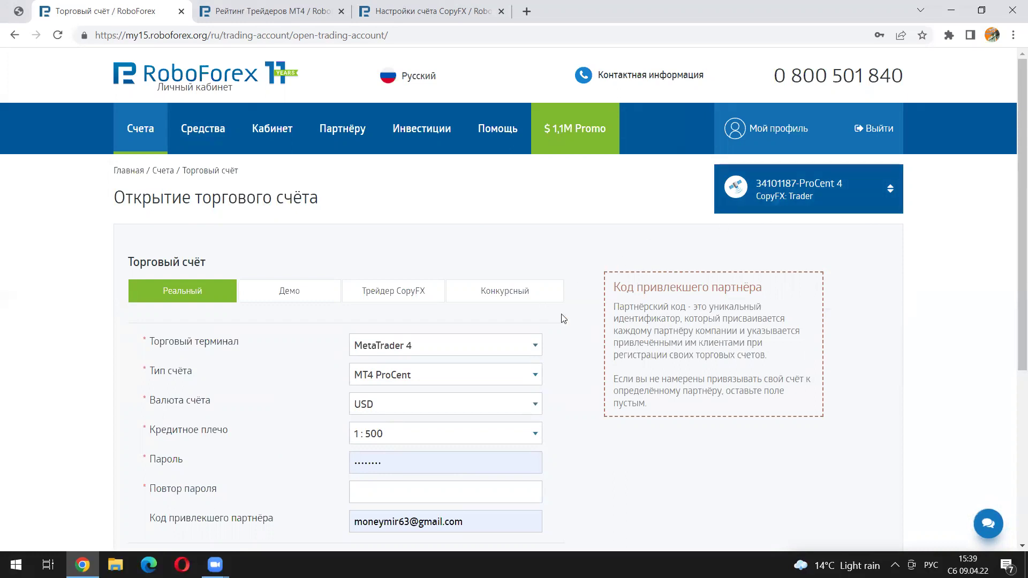
Switch to the trader rating page and reopen the MT4 trader rating from the investments section.
click(288, 11)
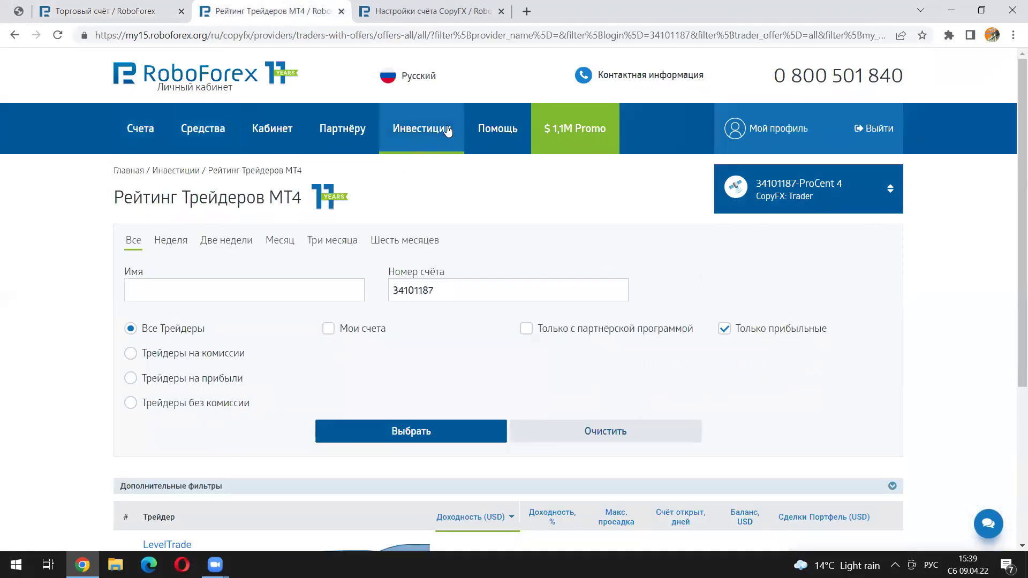
mouse_move(429, 140)
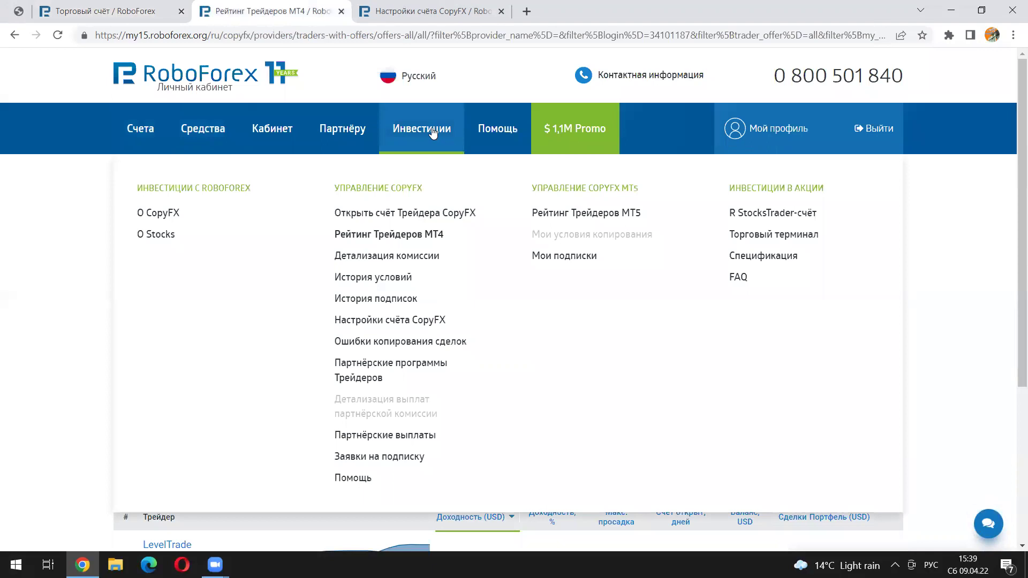
click(394, 239)
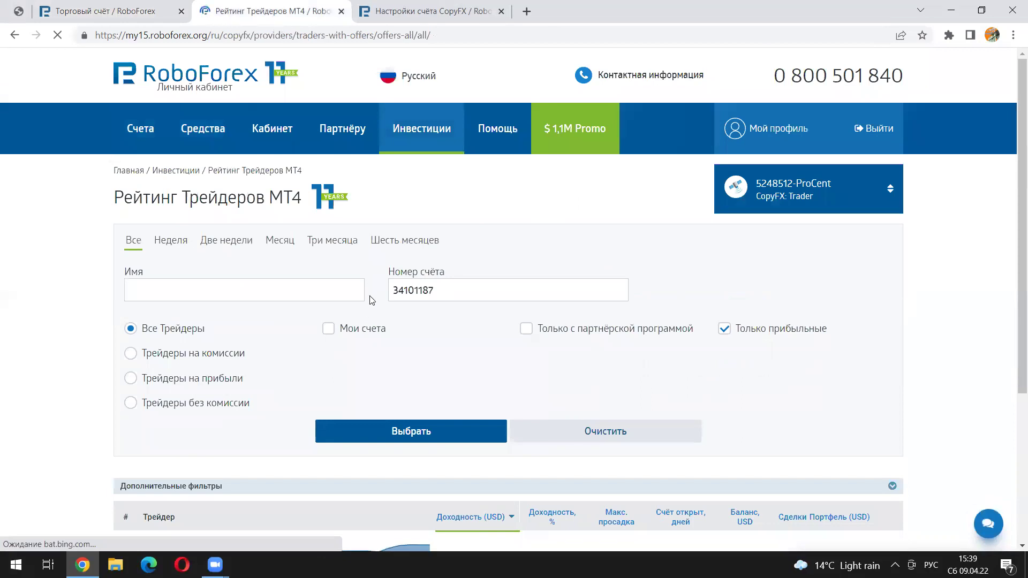
scroll(276, 317, down, 1)
scroll(837, 289, down, 2)
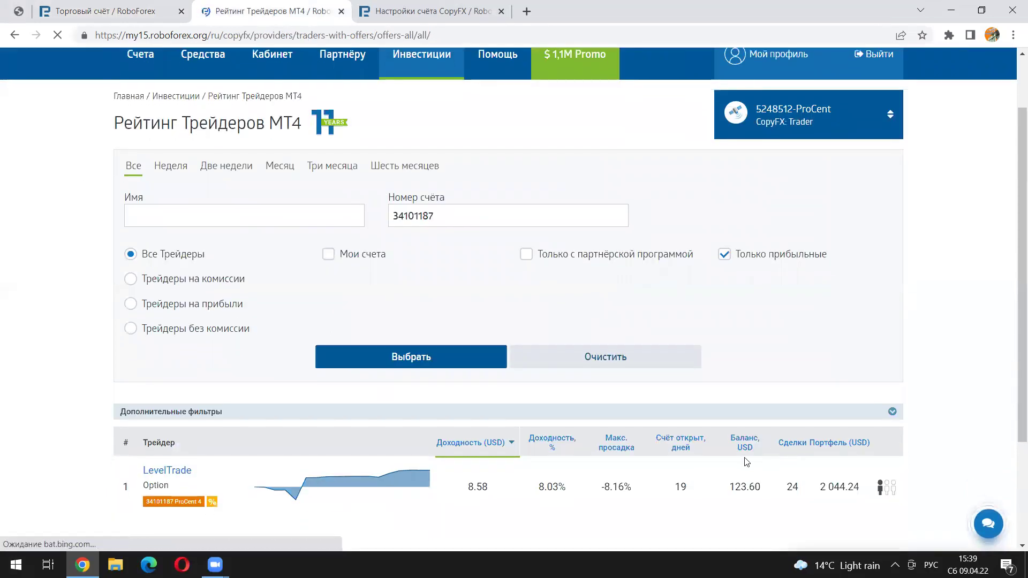
Turn off the profitable-only filter and filter the MT4 rating by the trader's account number.
scroll(373, 358, up, 3)
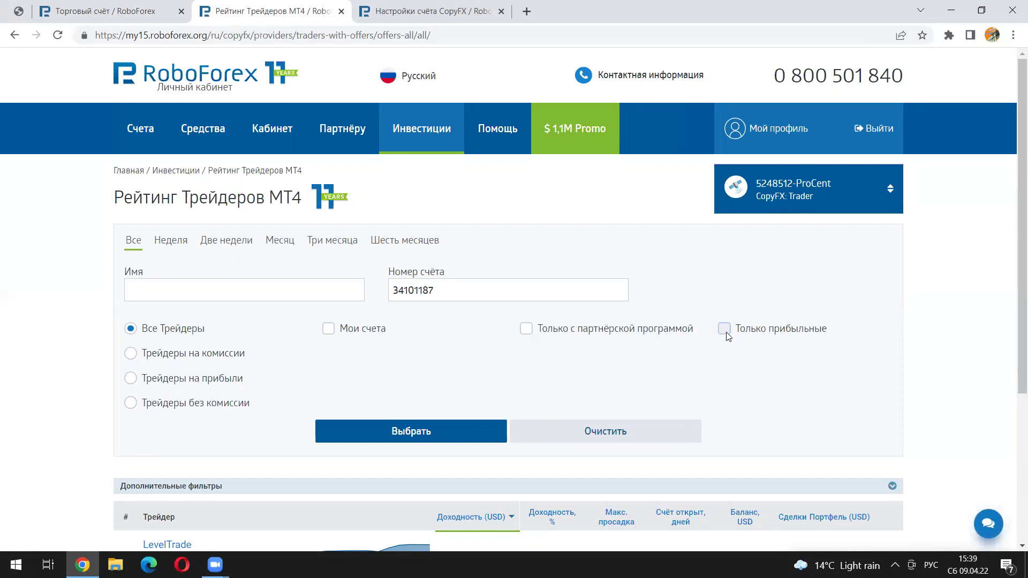
double_click(492, 288)
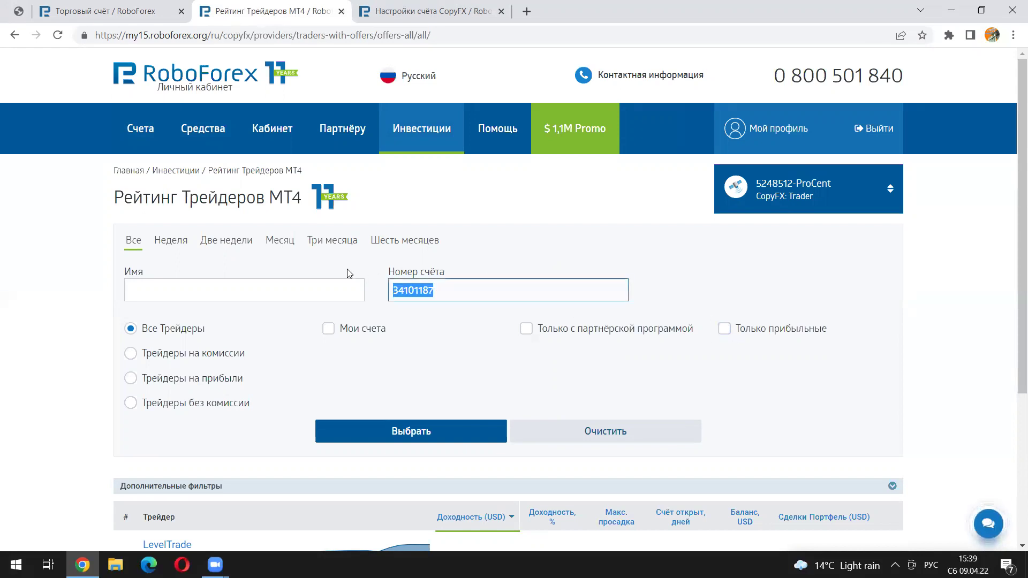
click(453, 295)
scroll(112, 292, down, 1)
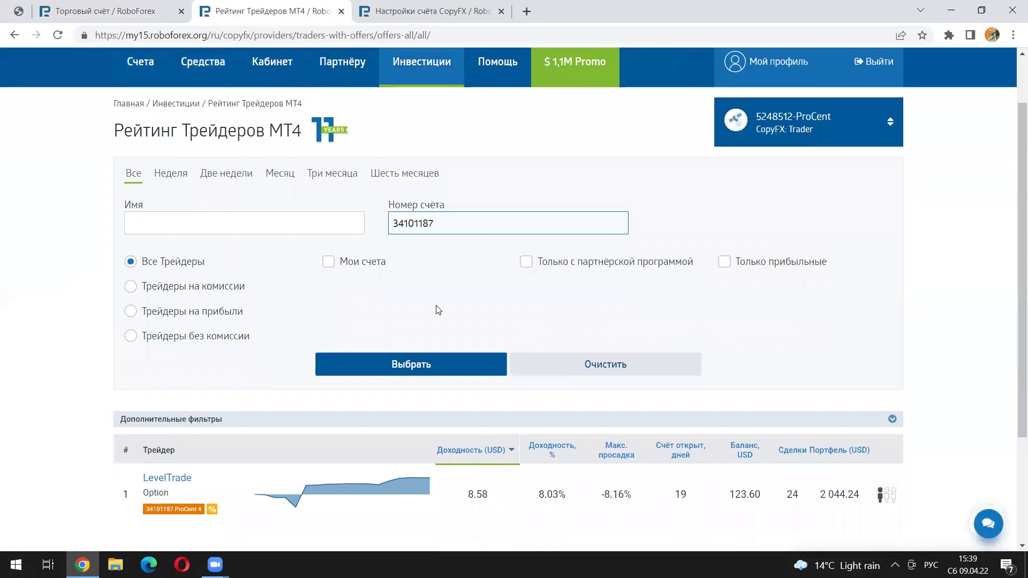
click(431, 363)
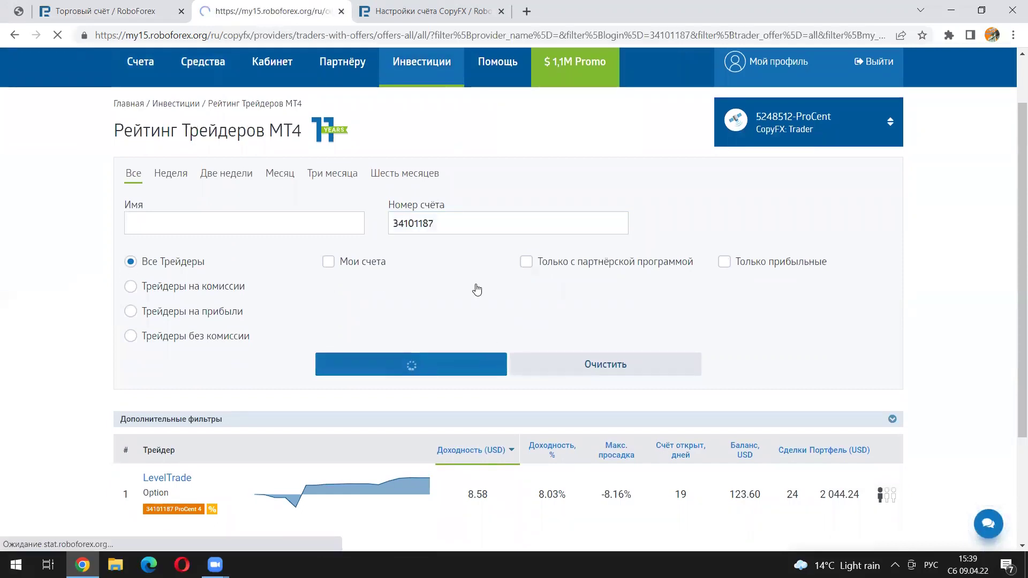
Open the LevelTrade trader's profile from the filtered rating and examine the account details and server name.
scroll(475, 335, down, 3)
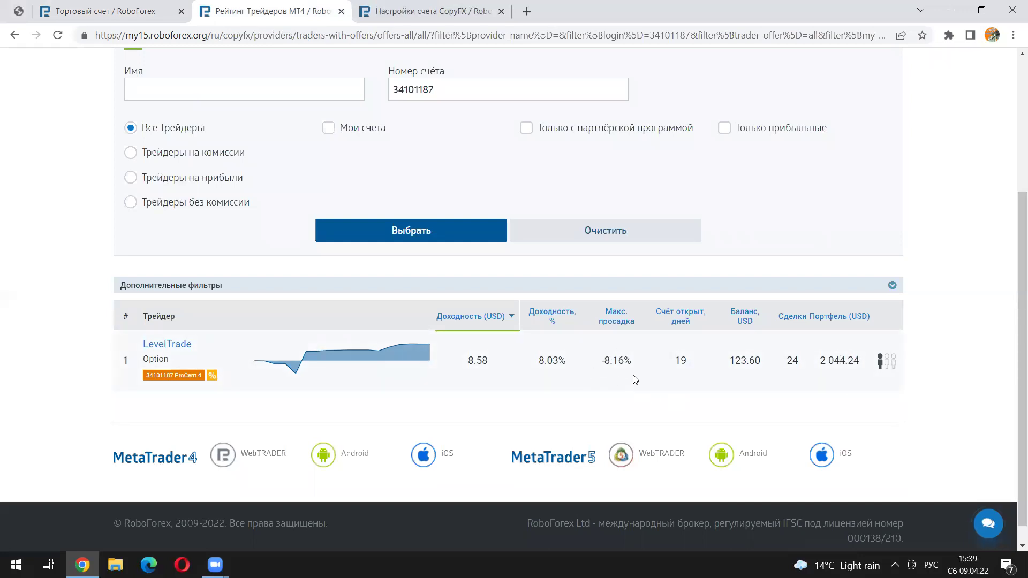
click(163, 346)
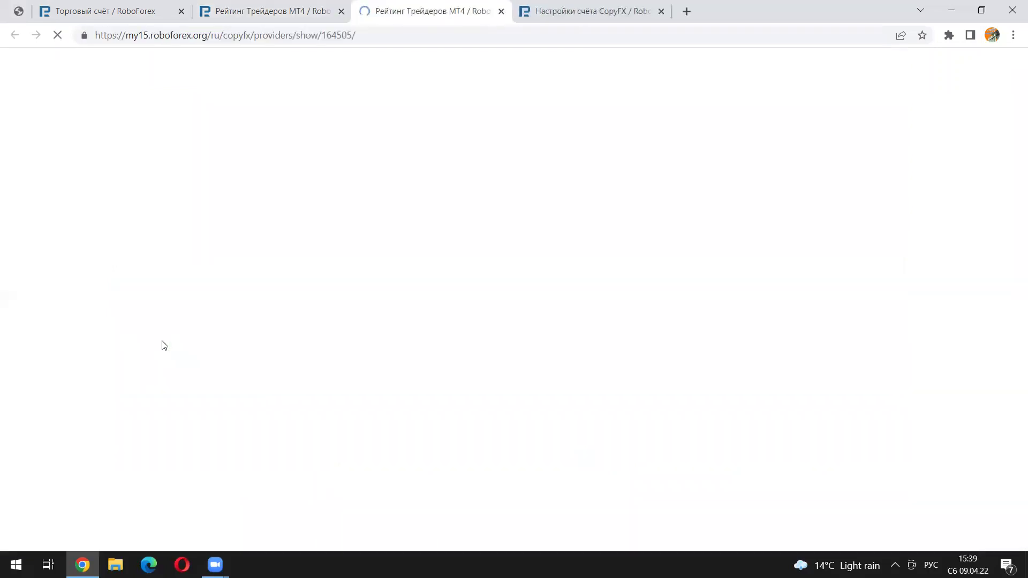
scroll(122, 250, down, 3)
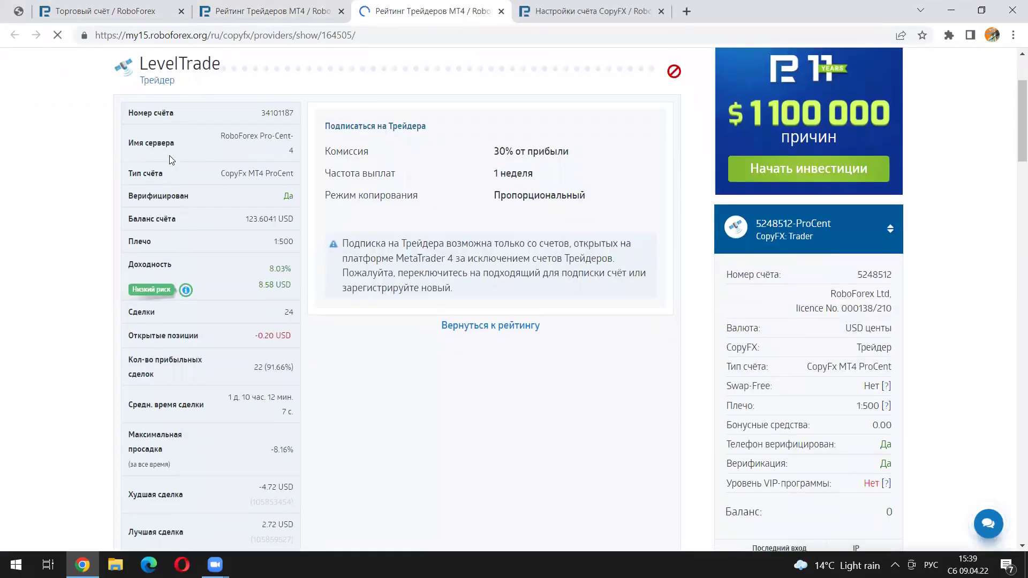
drag(248, 137, 272, 136)
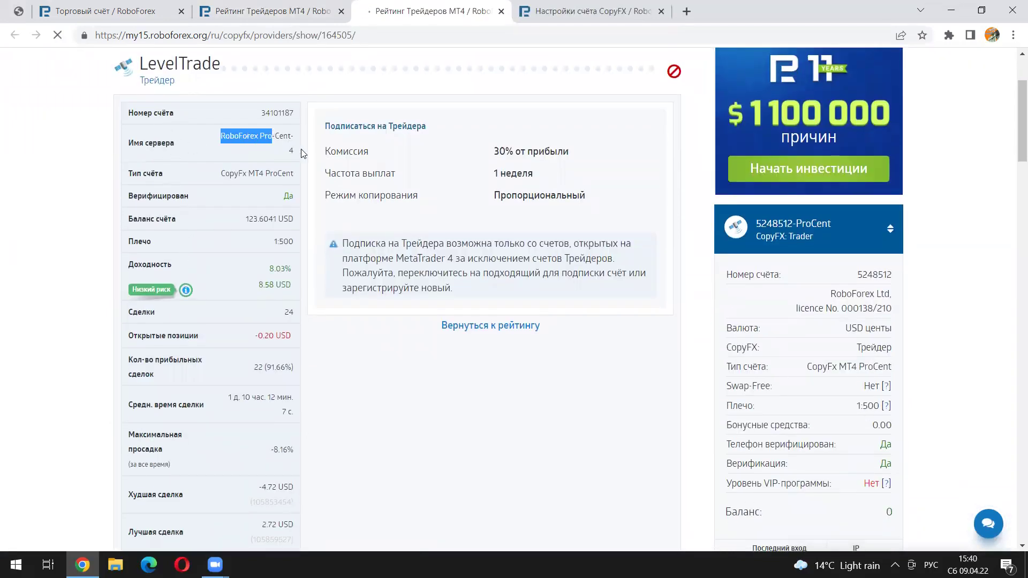
scroll(314, 162, up, 2)
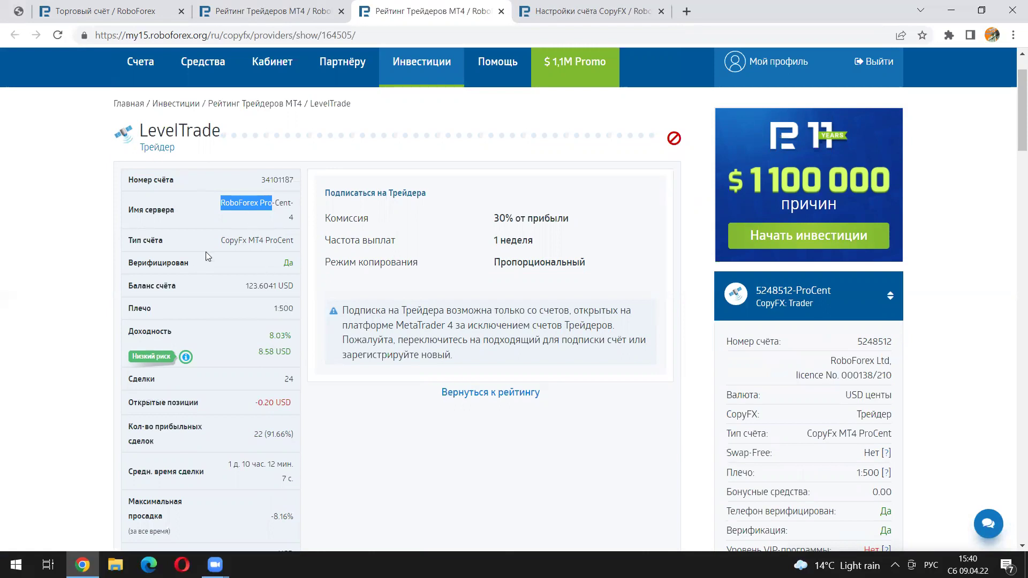
Examine LevelTrade's account statistics, profitability, profit, balance and drawdown charts, and the closed trade history.
scroll(245, 308, down, 1)
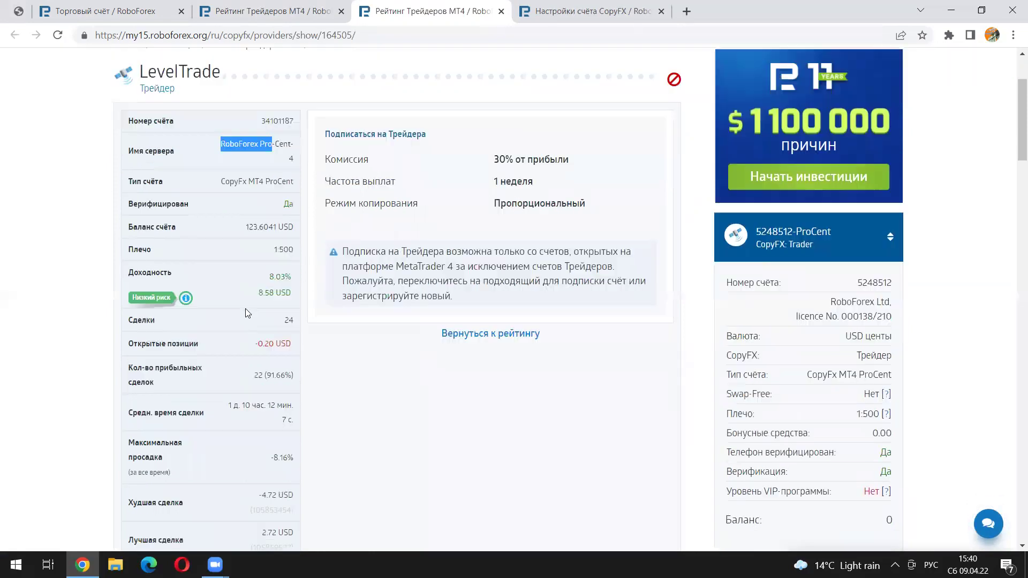
scroll(272, 303, down, 2)
scroll(275, 276, down, 7)
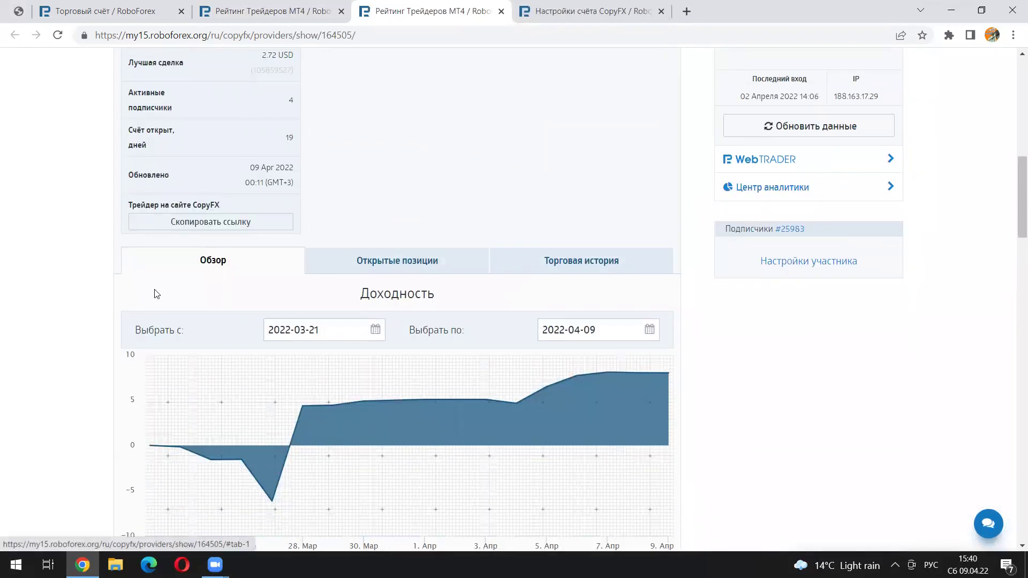
scroll(248, 324, down, 3)
scroll(271, 281, down, 3)
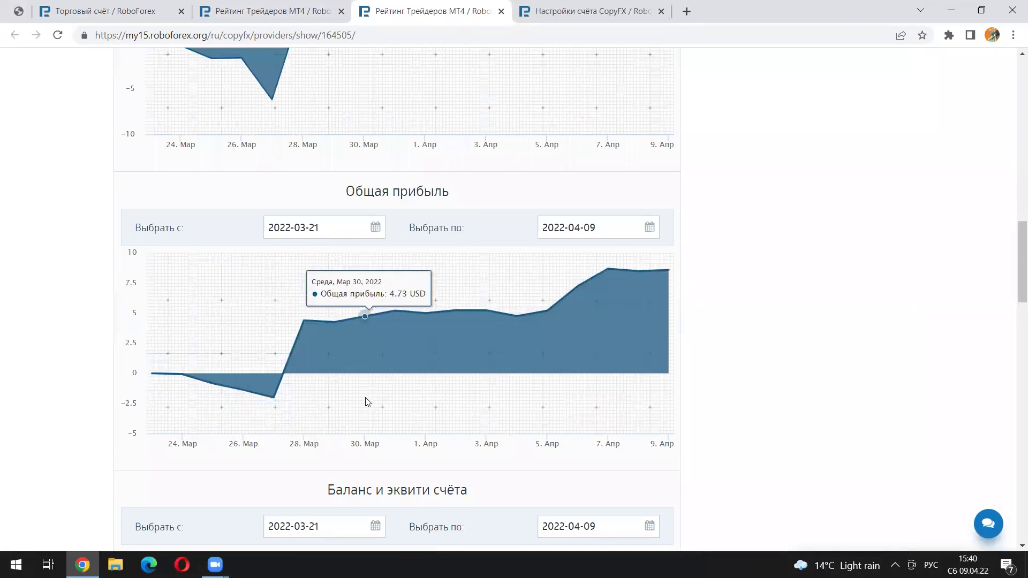
scroll(422, 439, down, 2)
scroll(463, 429, down, 14)
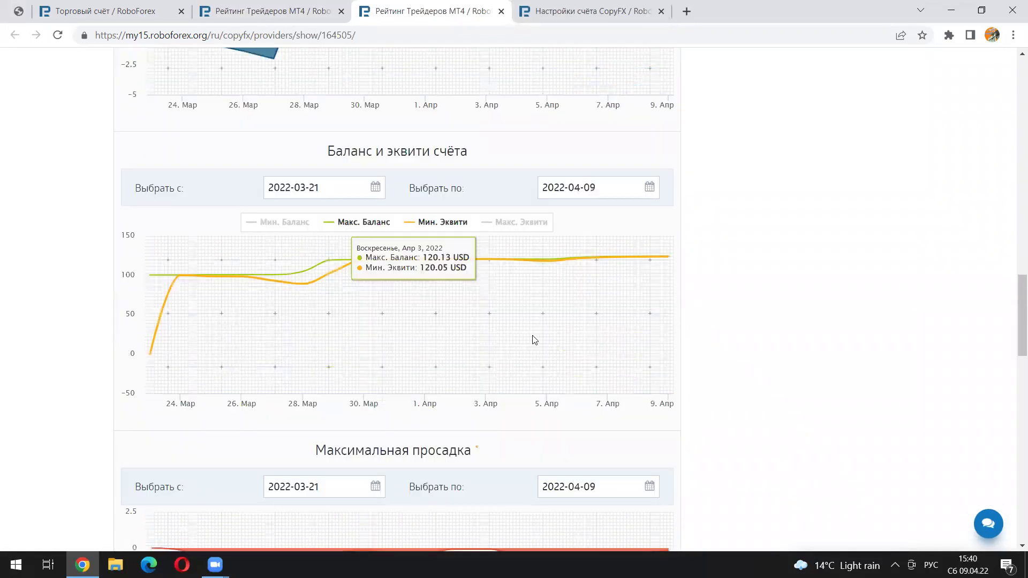
scroll(601, 313, down, 2)
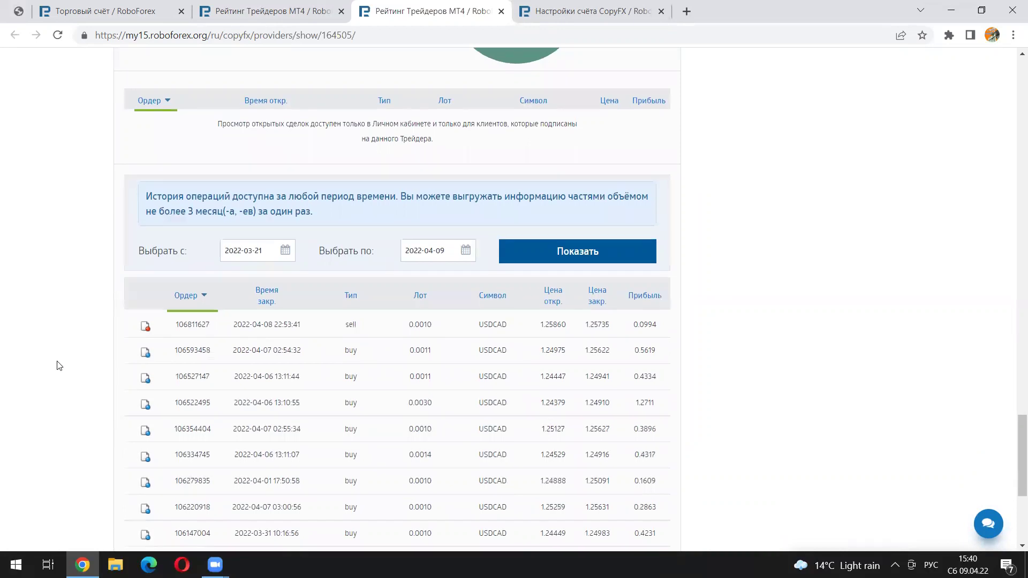
scroll(59, 362, down, 5)
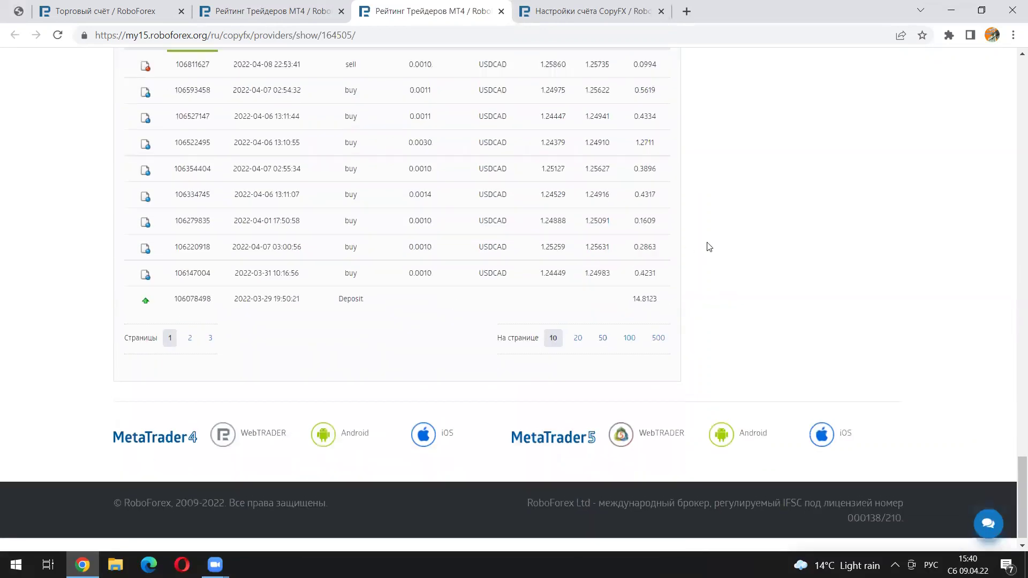
Look back over the traded instruments and maximum drawdown charts, and return to LevelTrade's subscription terms.
scroll(724, 304, up, 10)
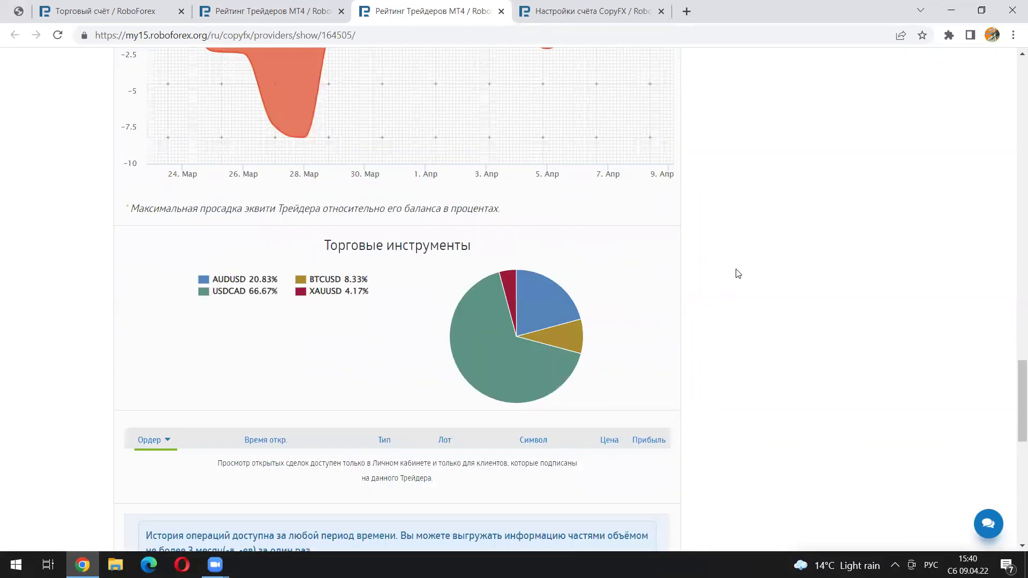
scroll(76, 491, up, 3)
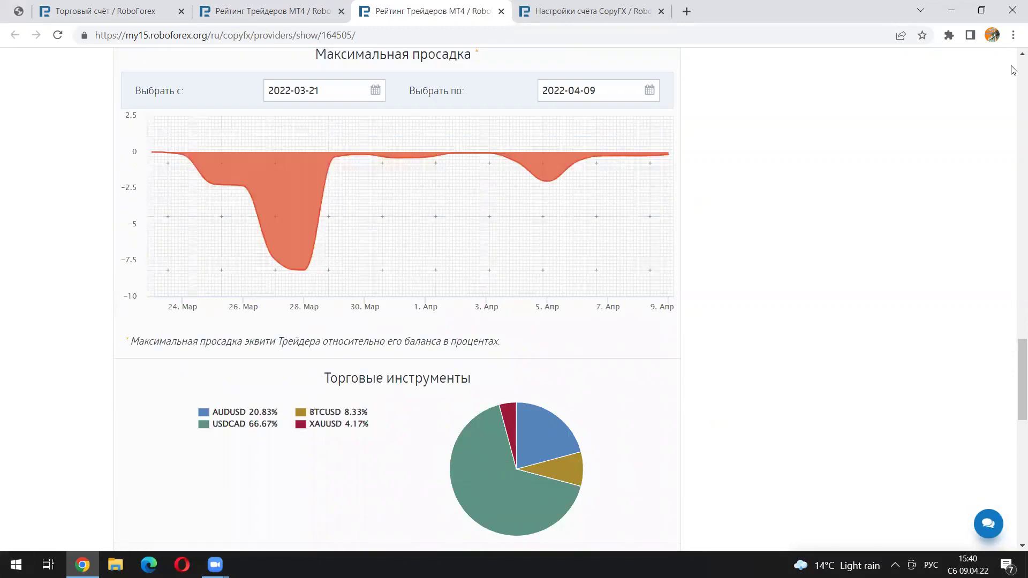
key(Home)
scroll(1012, 114, down, 2)
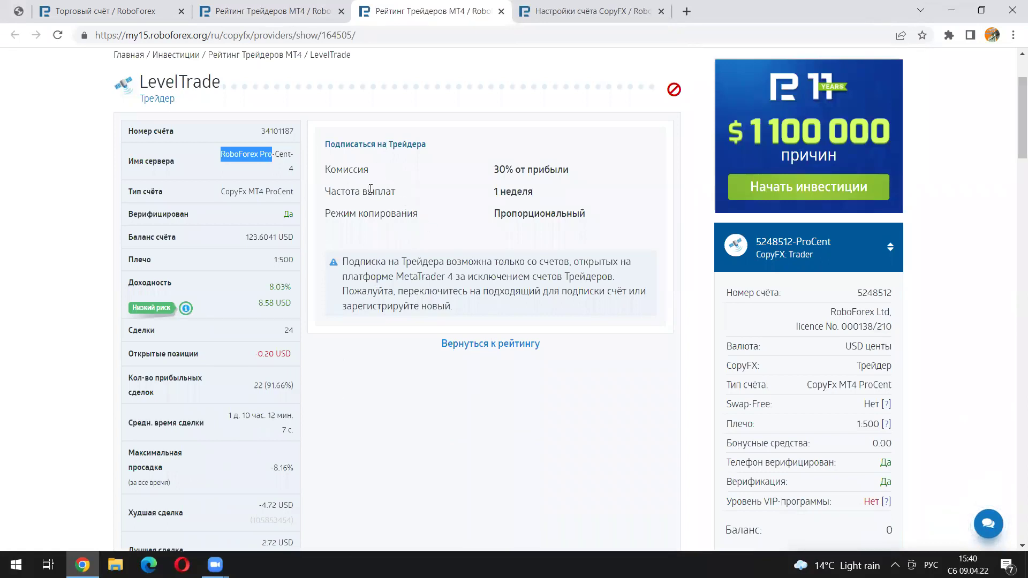
Review LevelTrade's account statistics and the notice on which accounts can subscribe to the trader.
scroll(52, 80, down, 2)
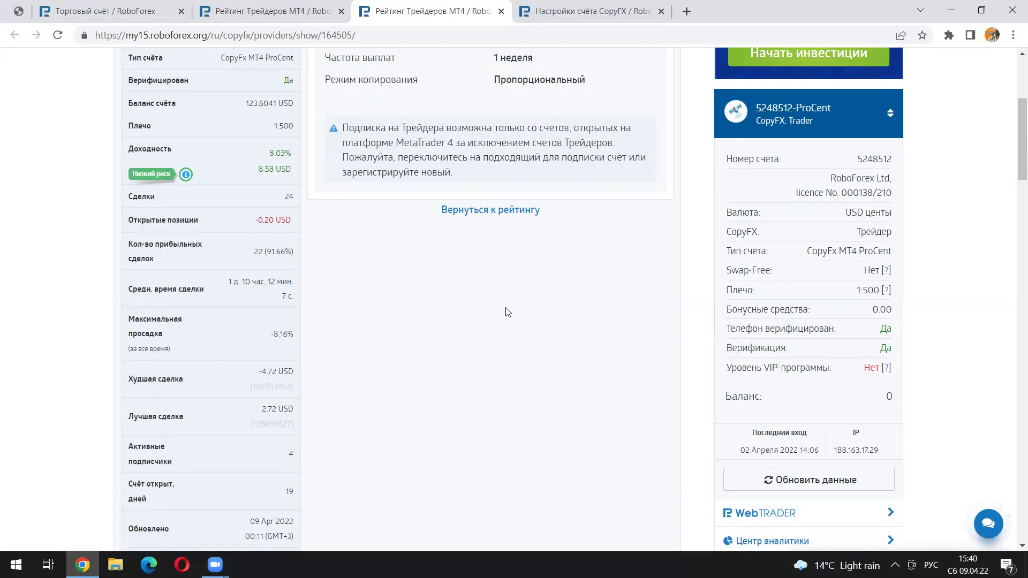
scroll(507, 312, up, 3)
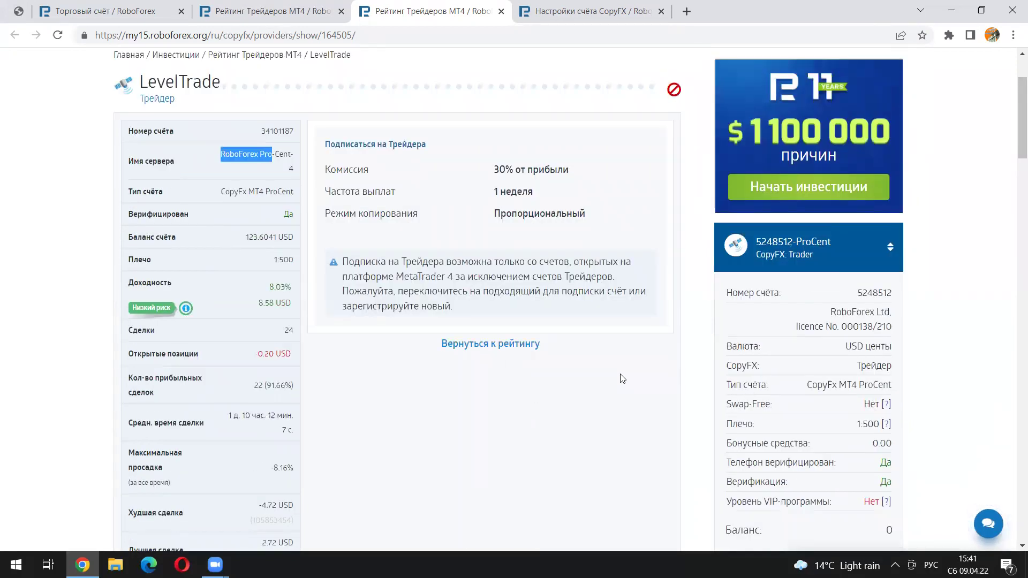
scroll(2, 222, up, 2)
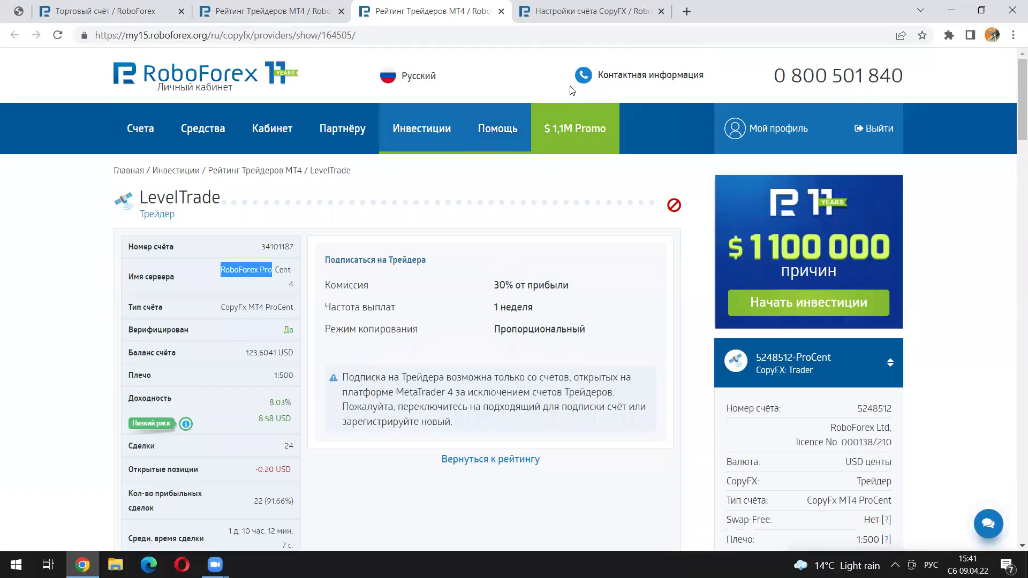
Compare the CopyFX account settings, including minimum deposit, investor subscription mode and conditions, with LevelTrade's profile.
click(596, 10)
scroll(573, 360, down, 4)
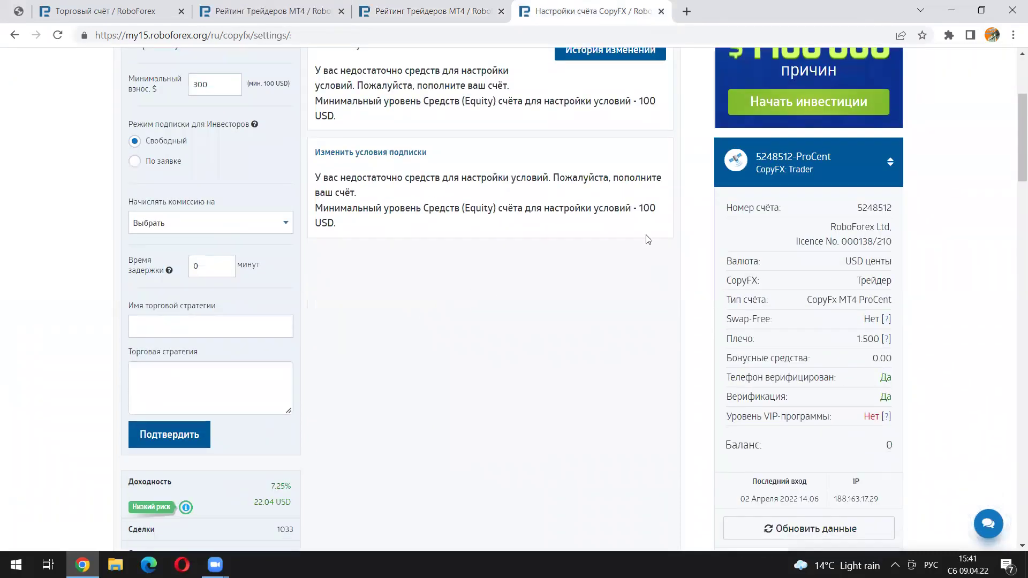
click(450, 15)
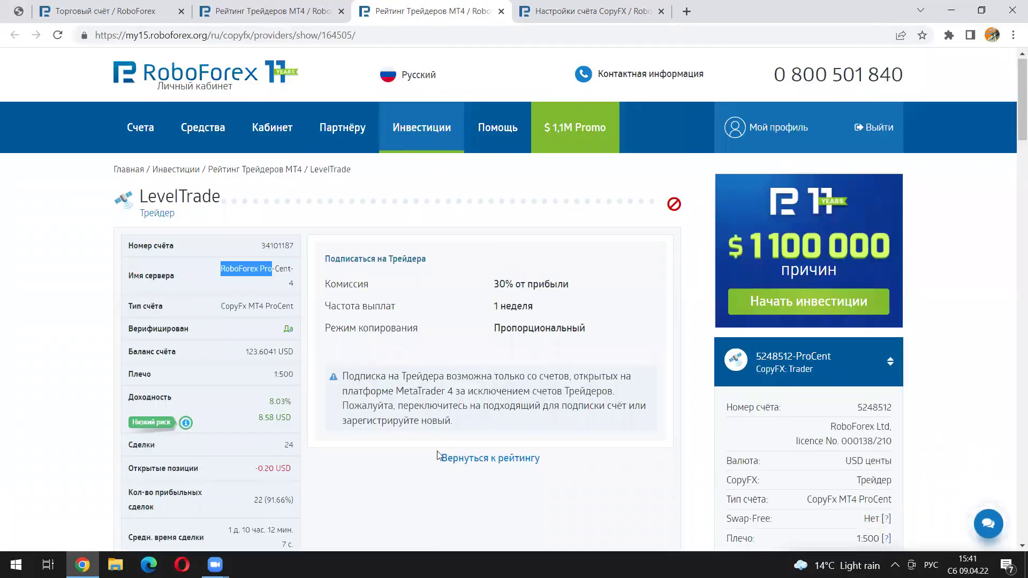
scroll(463, 314, down, 2)
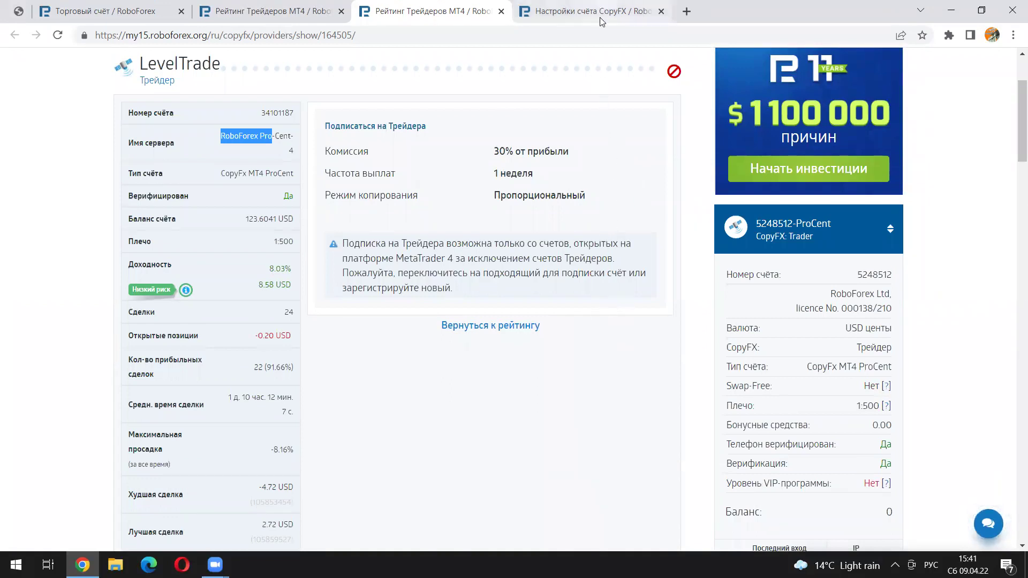
scroll(812, 370, up, 2)
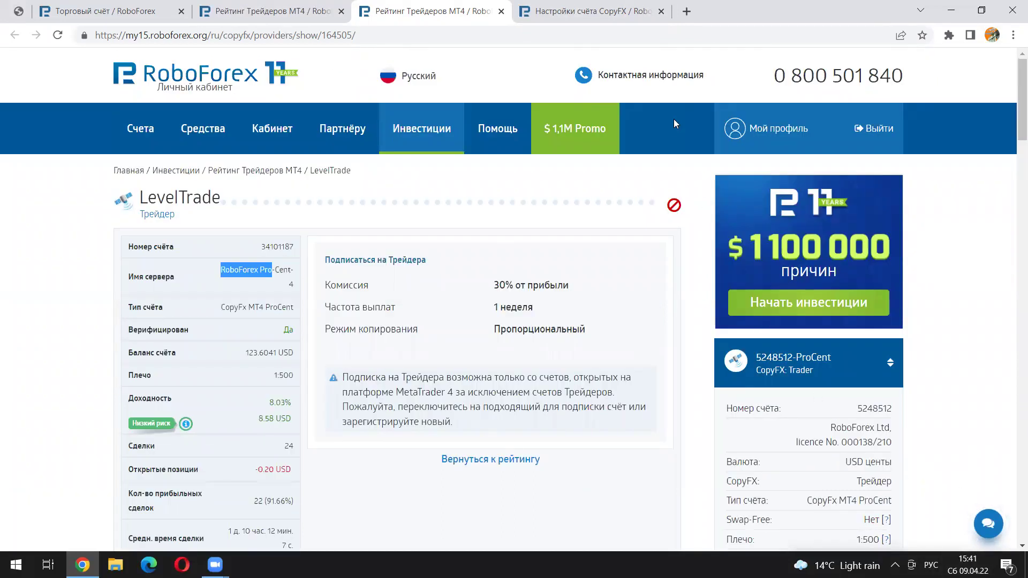
click(618, 8)
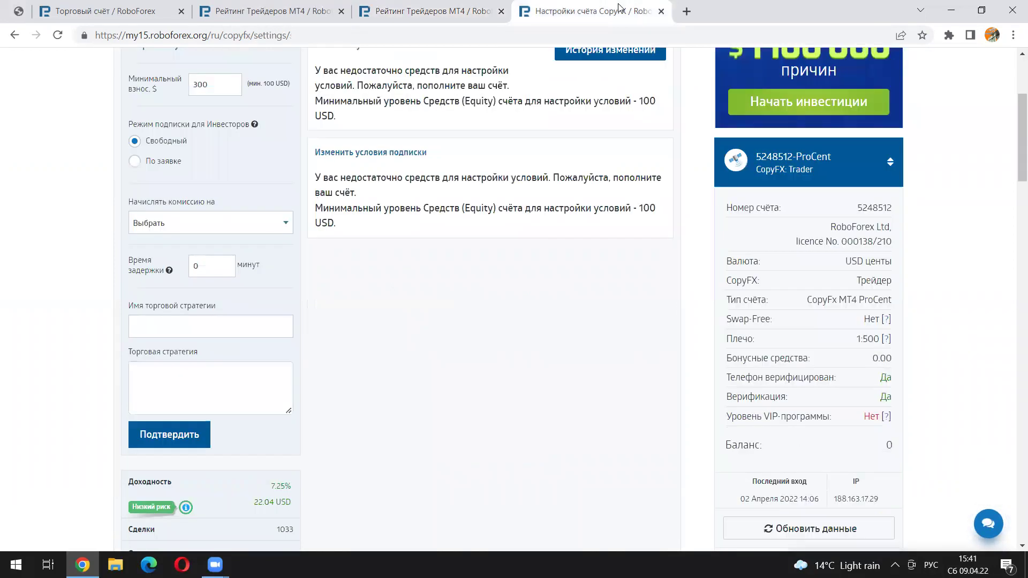
scroll(637, 291, up, 3)
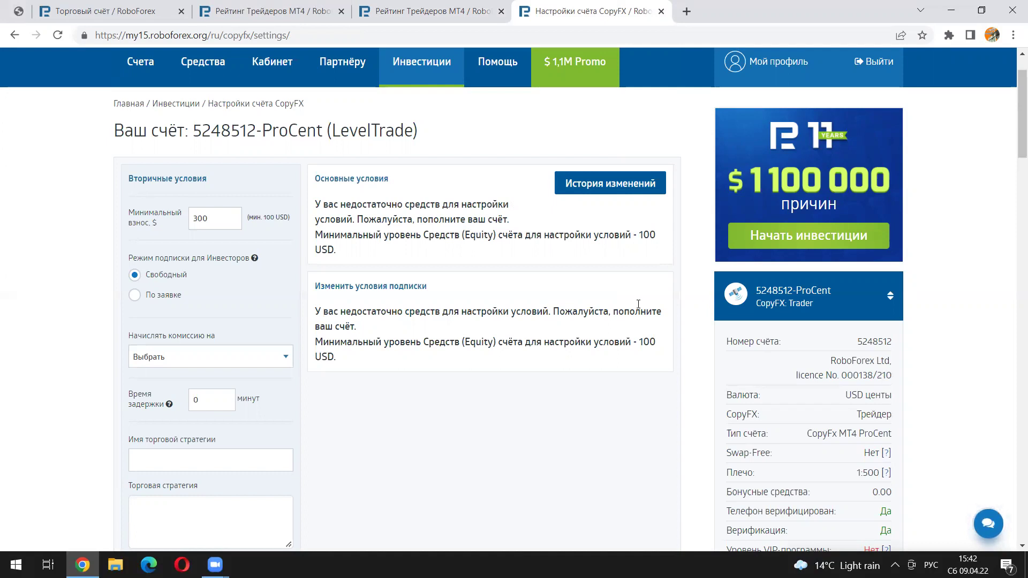
Return to LevelTrade's profile and highlight the payout frequency and copying mode in the subscription terms.
click(421, 6)
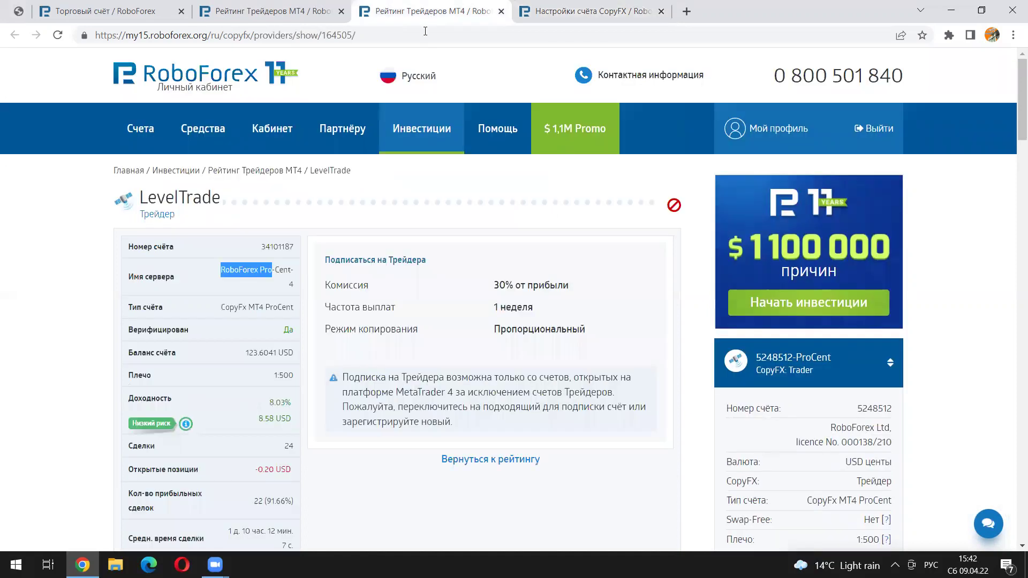
click(476, 328)
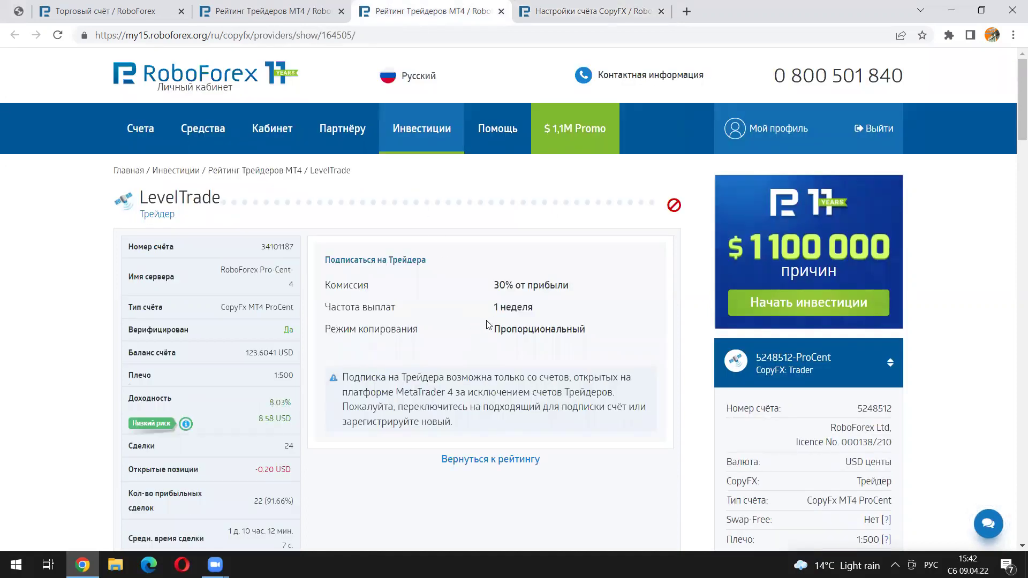
drag(541, 309, 483, 303)
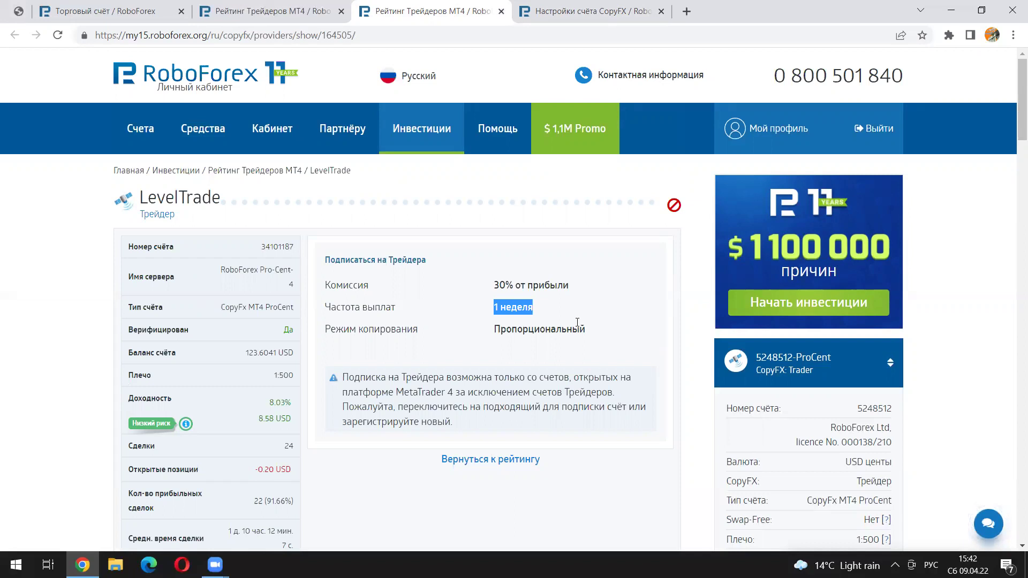
drag(572, 328, 493, 329)
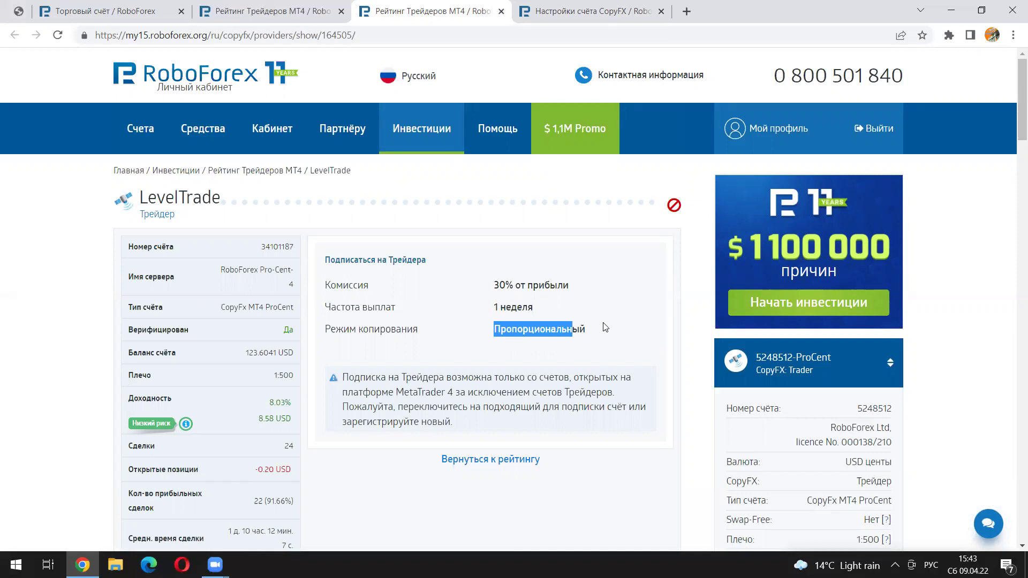
click(616, 336)
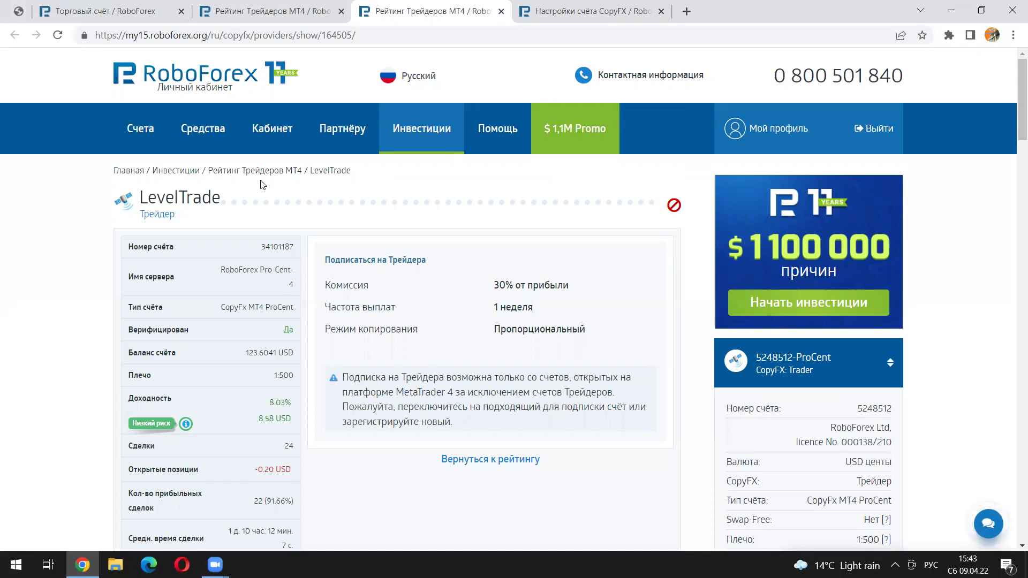
Bring up the investment options that include CopyFX management.
mouse_move(148, 123)
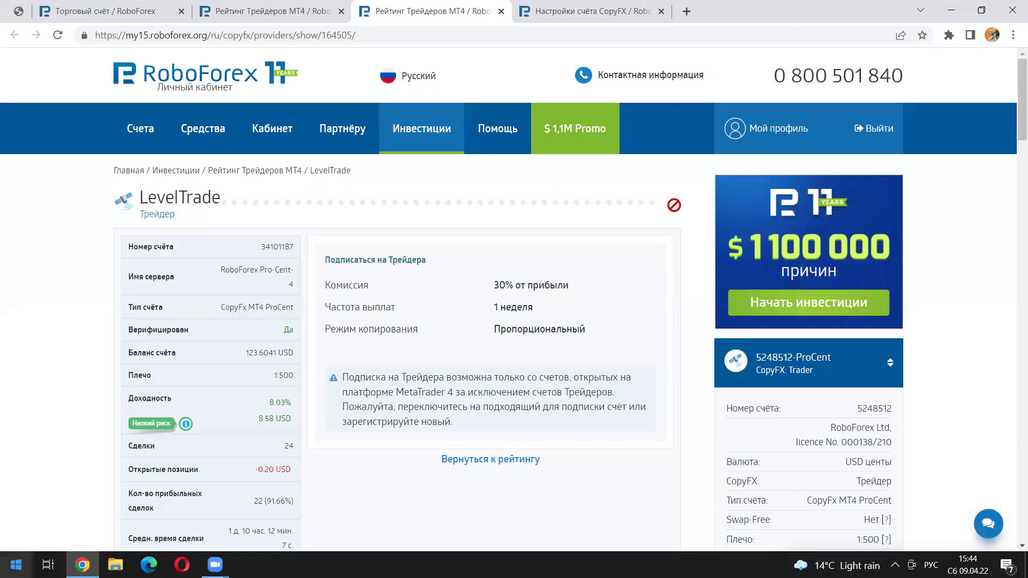
mouse_move(433, 141)
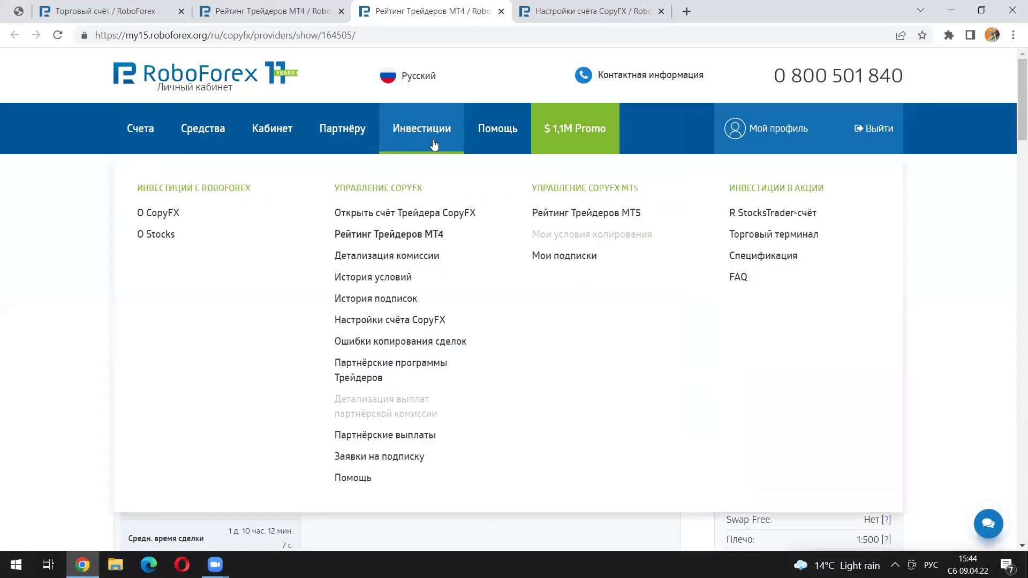